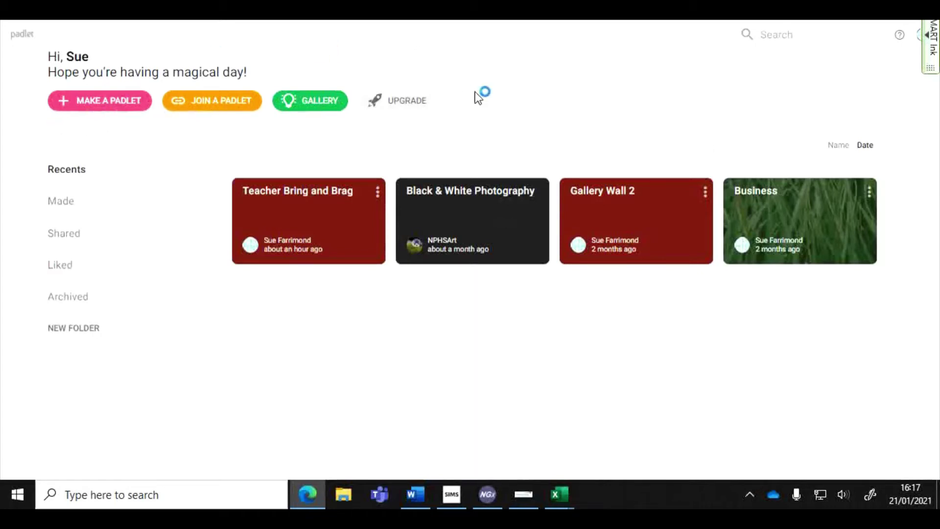
Start a new padlet and browse the layout templates to find Shelf
left_click(97, 103)
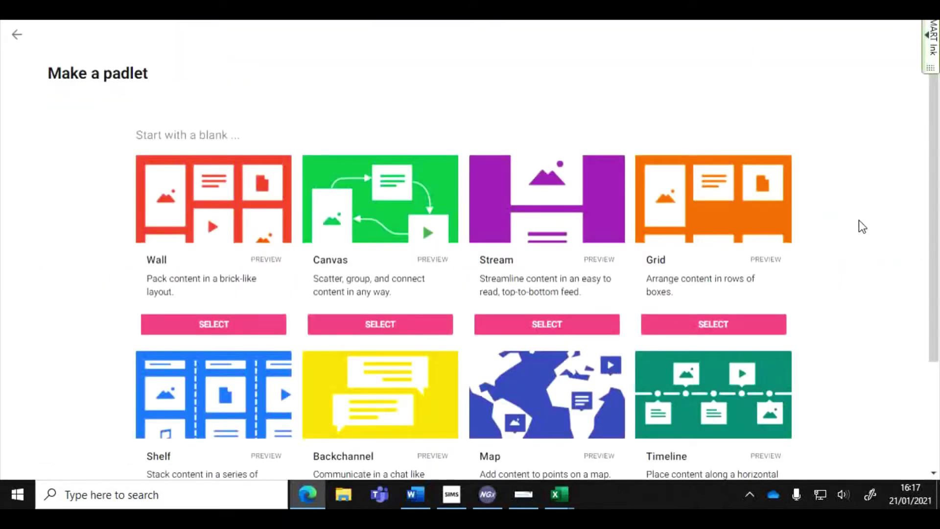
scroll(860, 221, "down", 3)
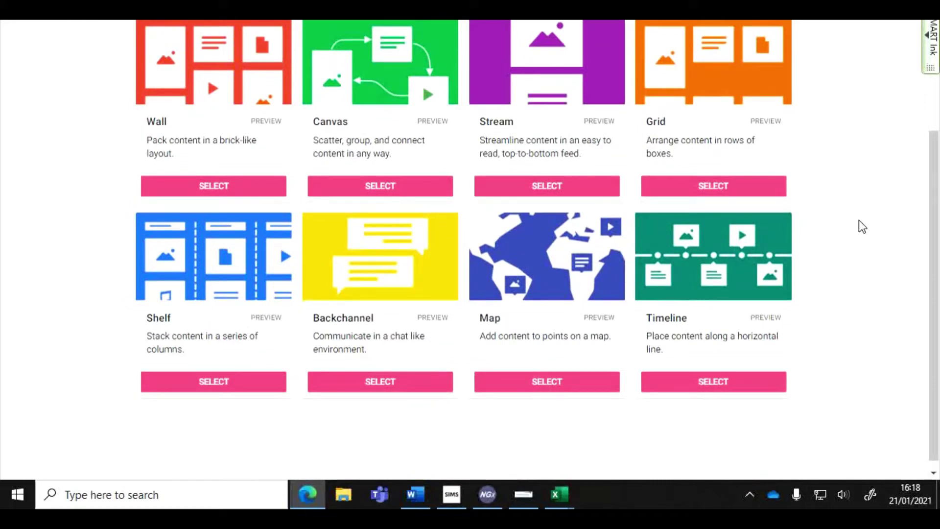
scroll(837, 218, "up", 2)
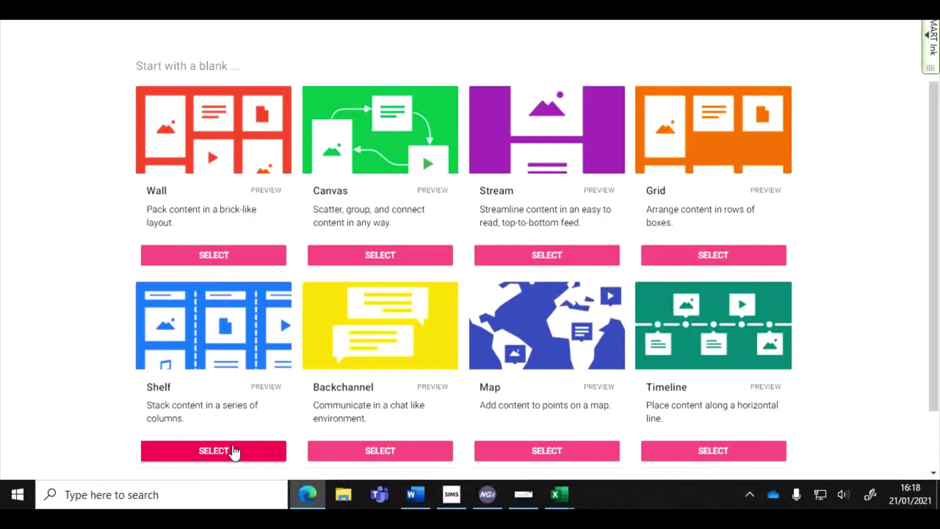
Choose the Shelf layout and retitle the padlet 'Business Padlet'
left_click(234, 450)
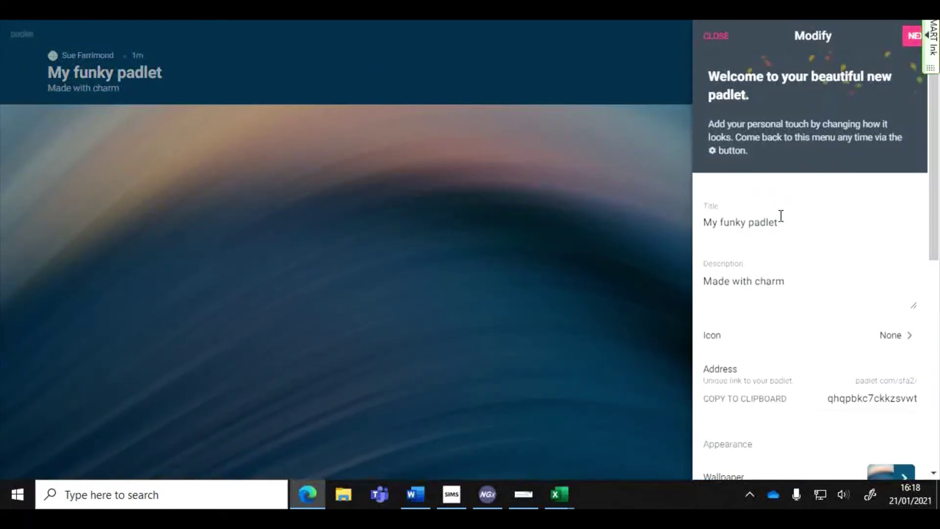
left_click_drag(784, 222, 699, 221)
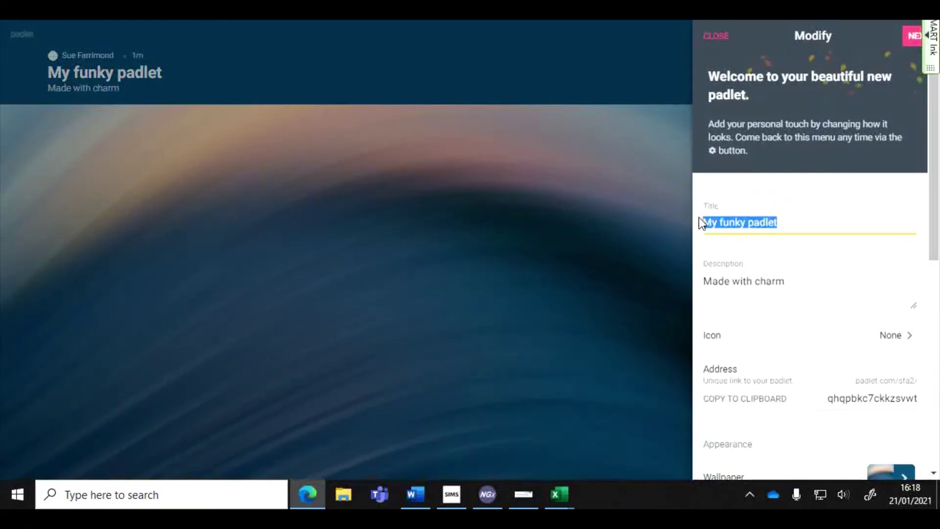
type("Business")
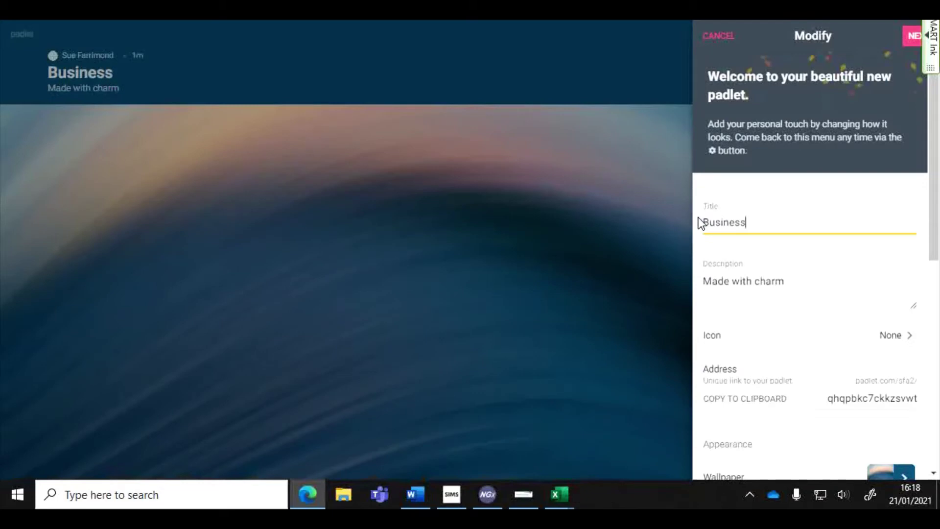
type(" Padlet")
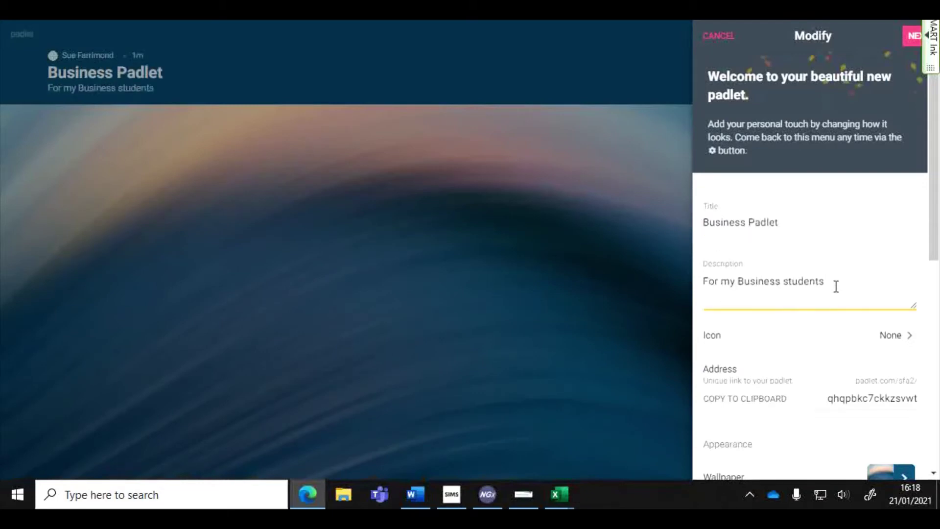
scroll(835, 288, "down", 6)
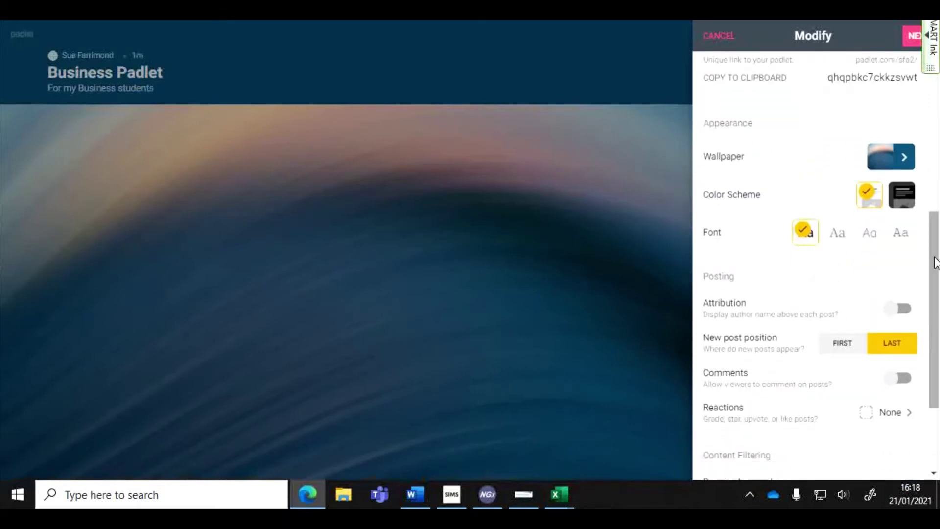
Switch on Require Approval and Filter Profanity under Content Filtering
left_click_drag(934, 258, 936, 321)
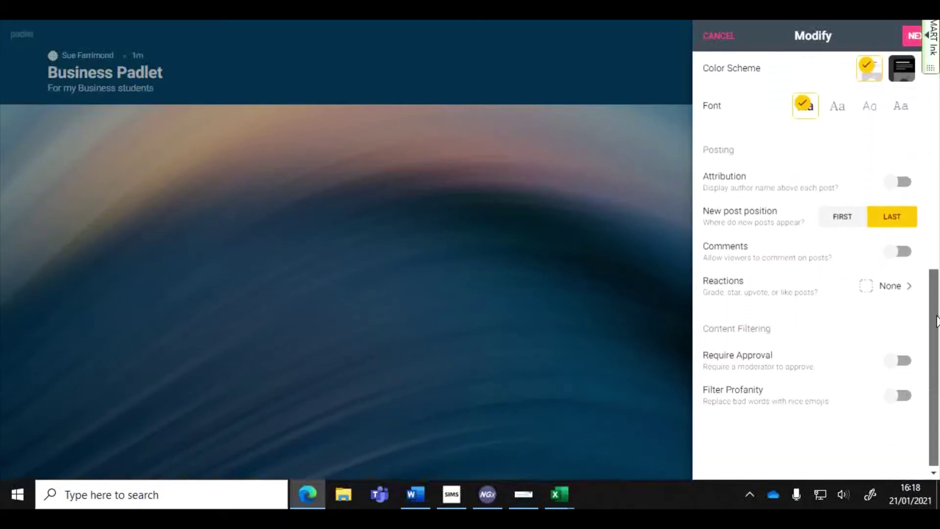
left_click(891, 365)
left_click(896, 397)
scroll(935, 372, "up", 1)
scroll(933, 362, "up", 4)
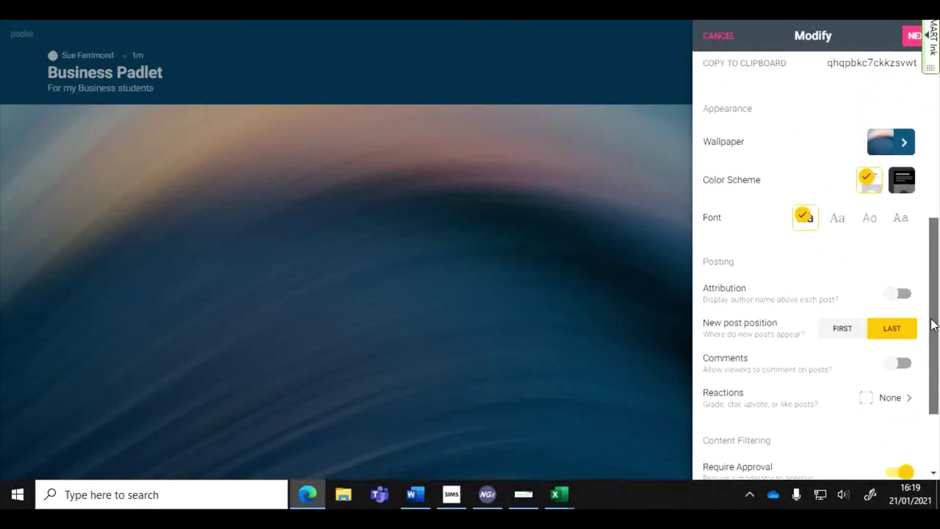
Set the wallpaper to the solid yellow colour and return to the Modify settings
left_click(902, 201)
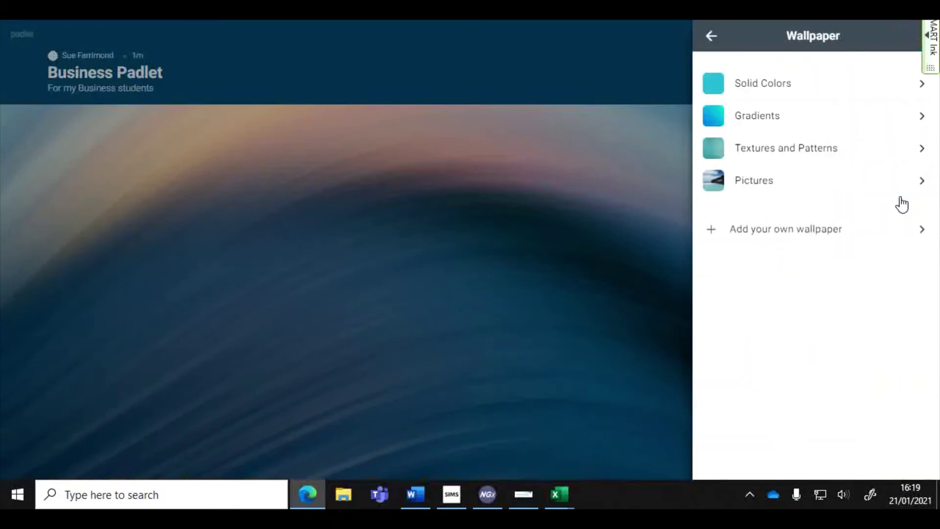
left_click(865, 88)
scroll(772, 352, "down", 15)
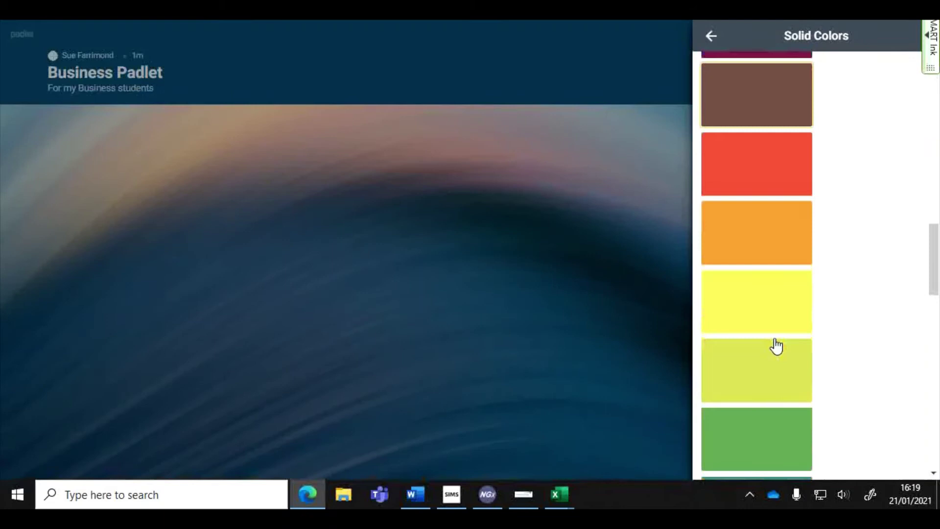
left_click(763, 269)
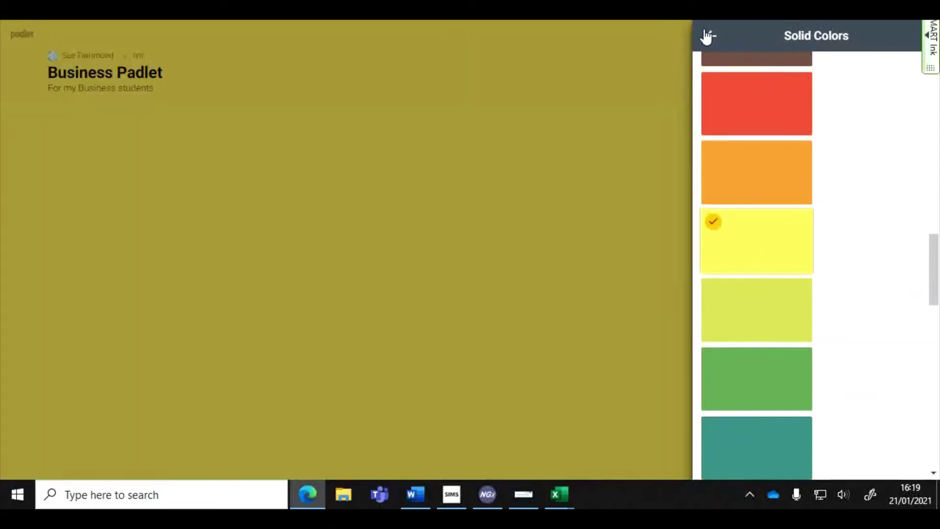
left_click(711, 36)
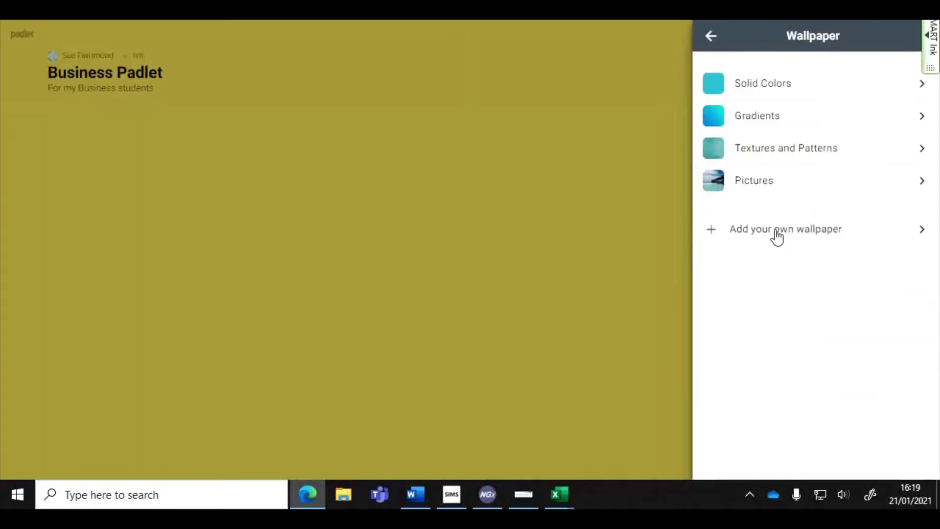
left_click(710, 37)
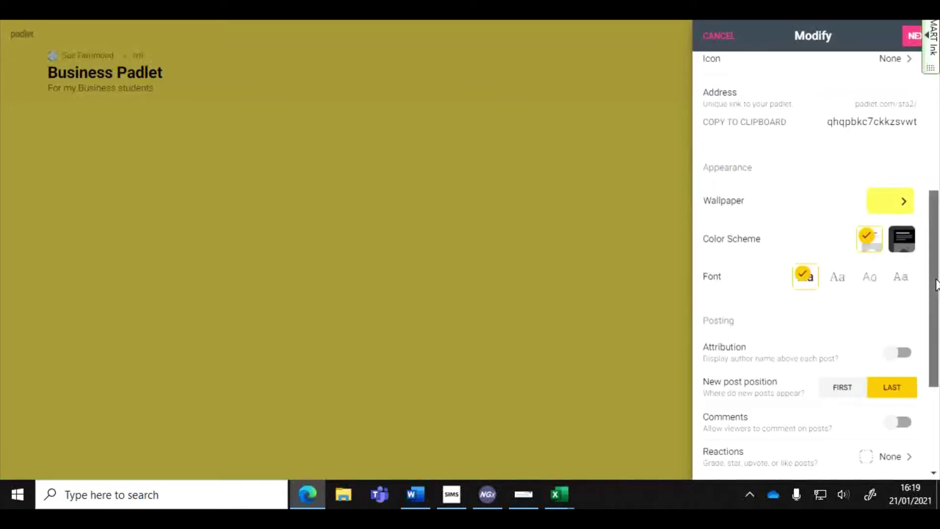
Set post reactions to Like and finish the padlet setup with NEXT
scroll(936, 284, "down", 4)
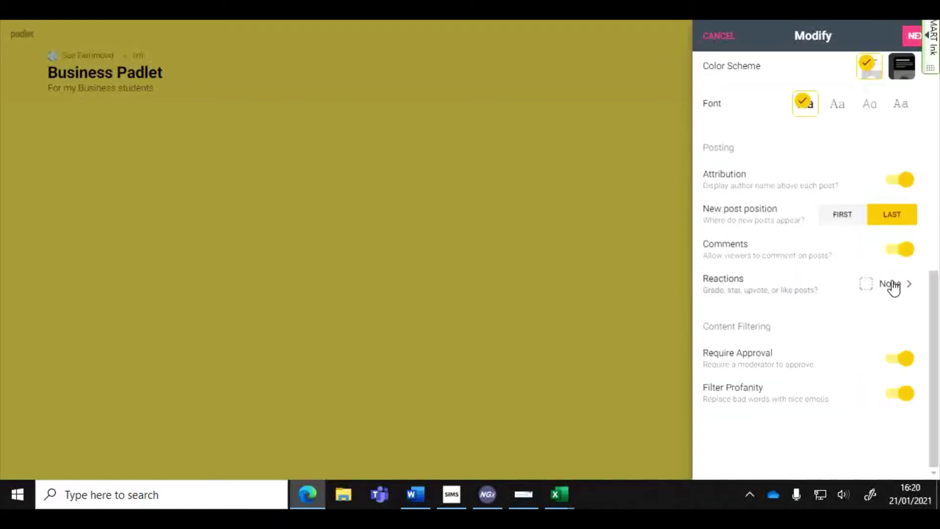
left_click(886, 289)
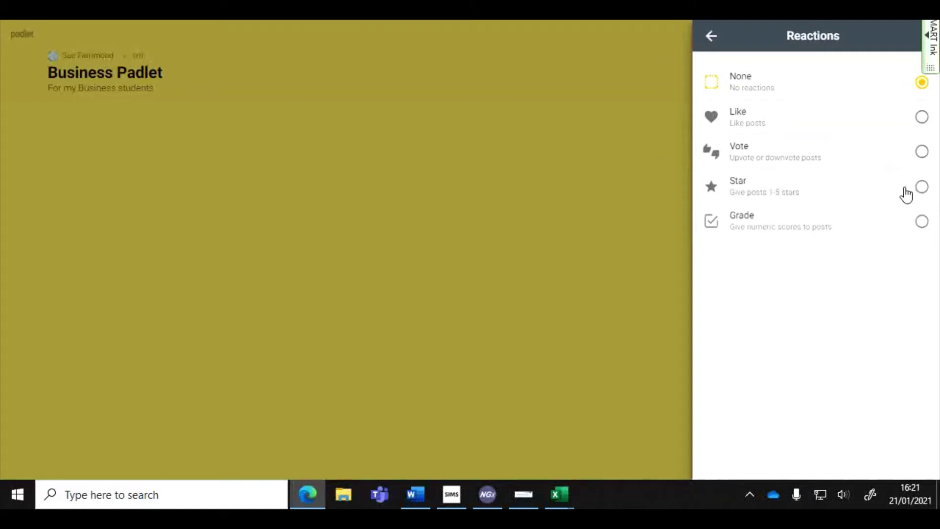
left_click(919, 119)
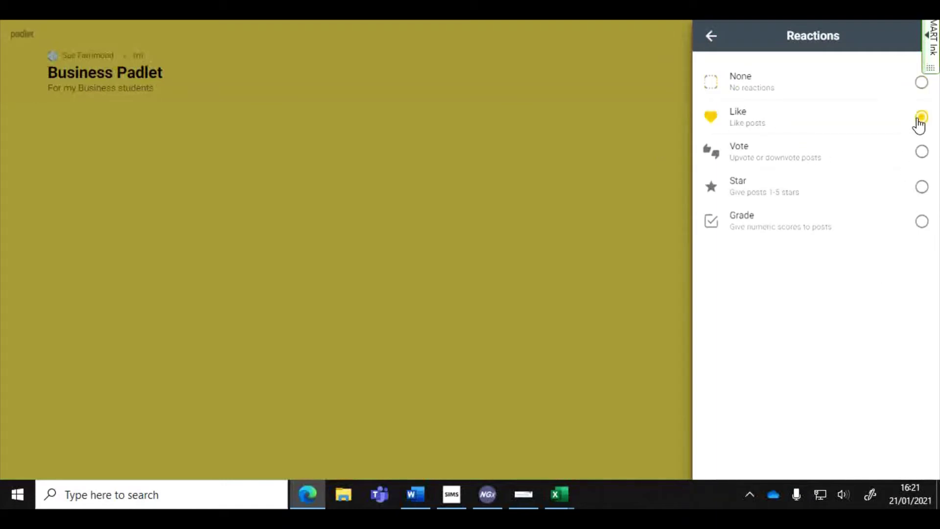
left_click(722, 44)
scroll(886, 312, "up", 8)
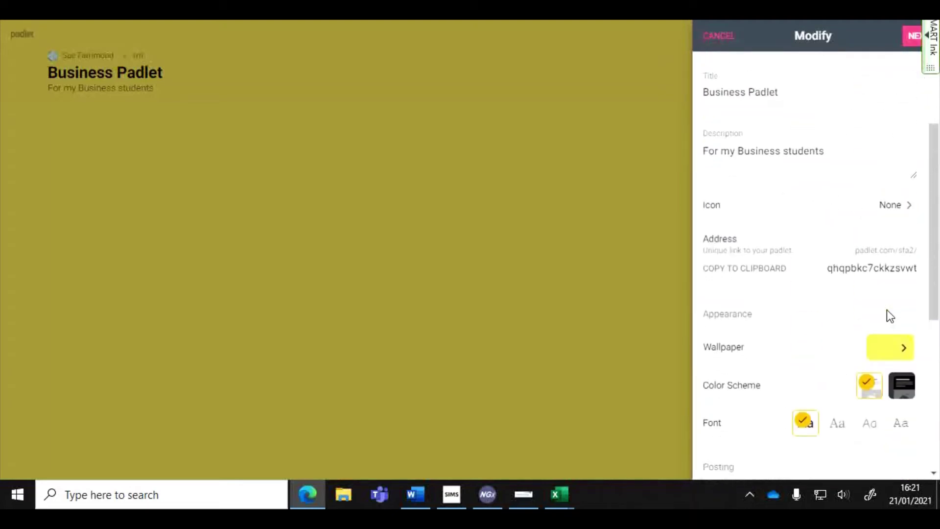
left_click(913, 37)
Paste and save the first column heading 'What are the risks and rewards of starting up a business?'
left_click(832, 209)
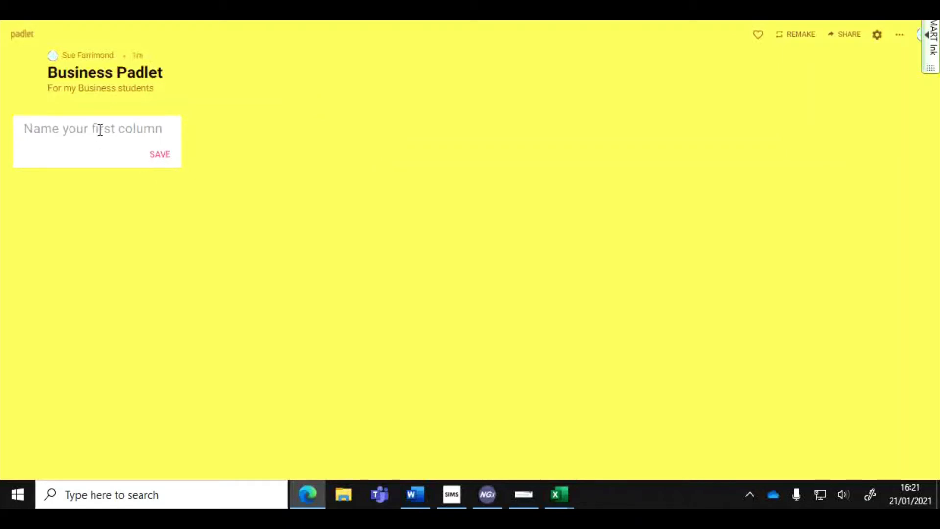
type("What are the risks and rewards of starting up a business?")
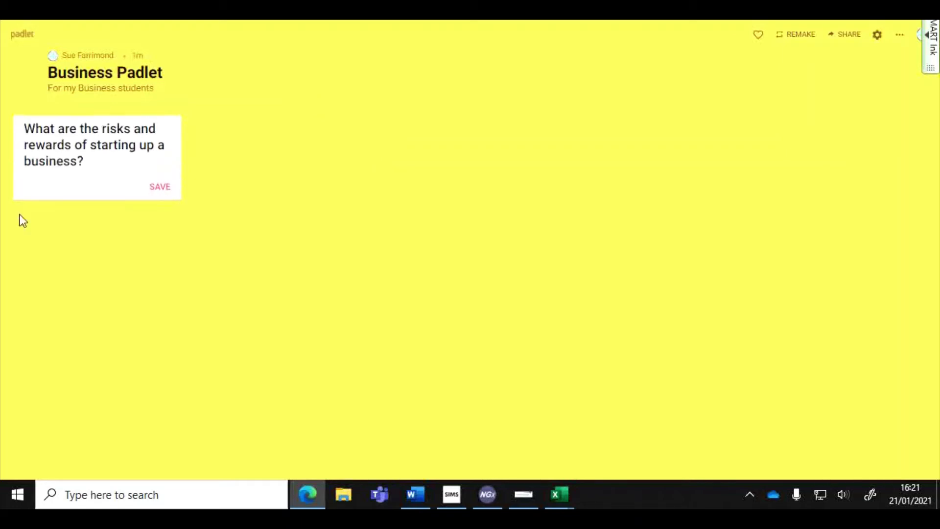
left_click(154, 183)
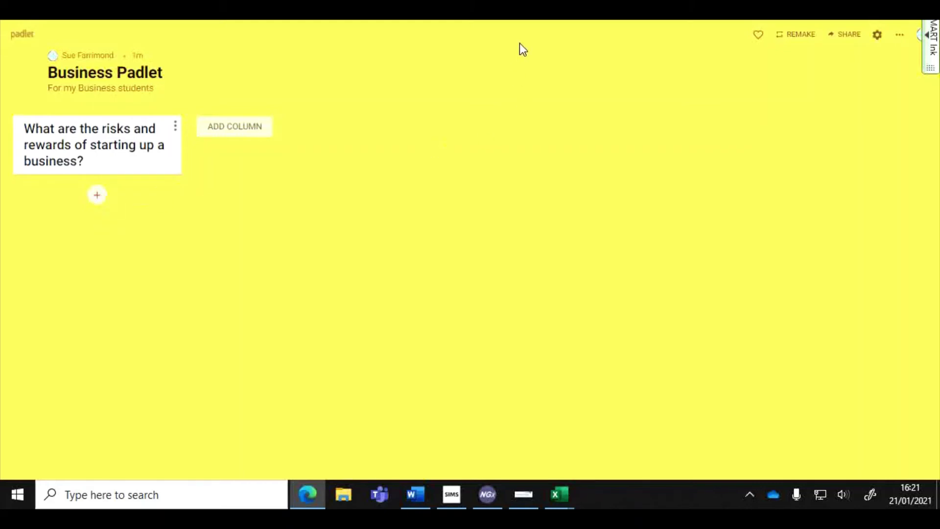
Copy the Business Padlet link from the Share panel
left_click(846, 35)
scroll(873, 152, "down", 3)
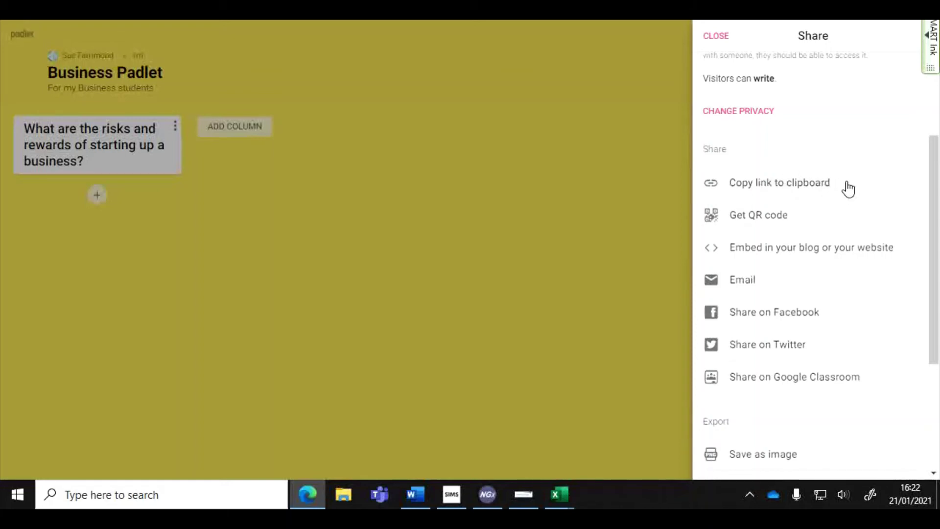
left_click(799, 186)
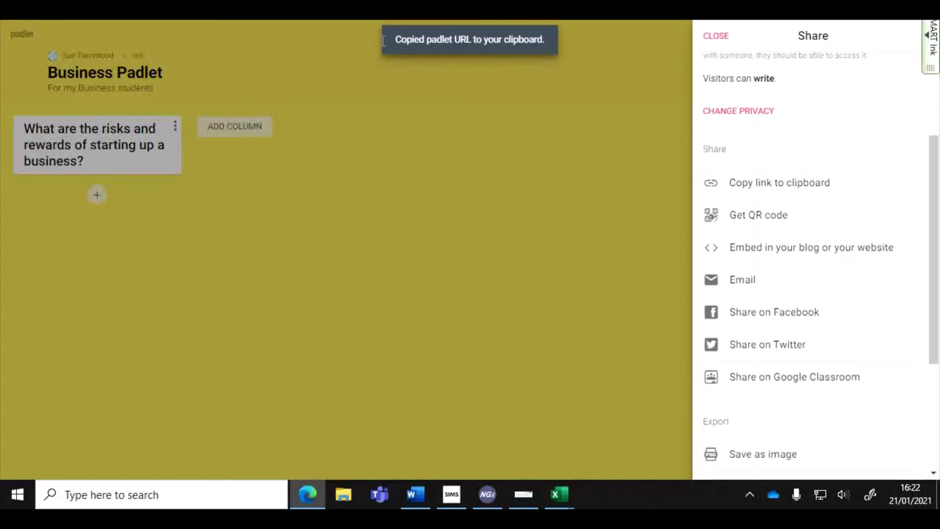
Close sharing and create a new Wall padlet, dismissing its setup panel
left_click(575, 155)
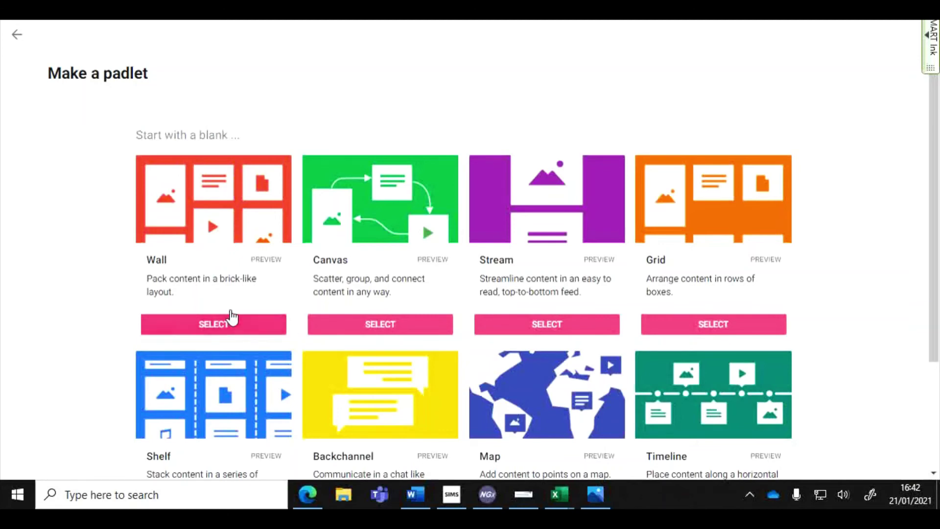
left_click(237, 331)
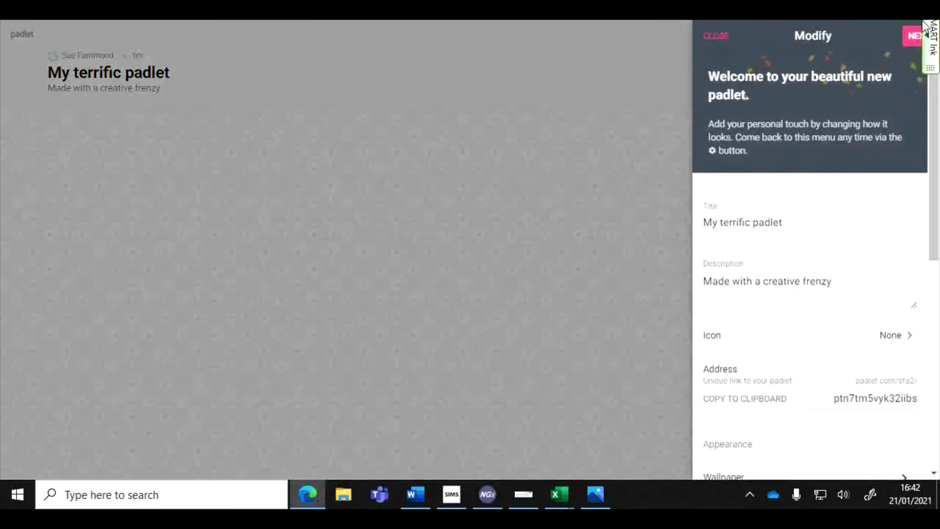
left_click(716, 36)
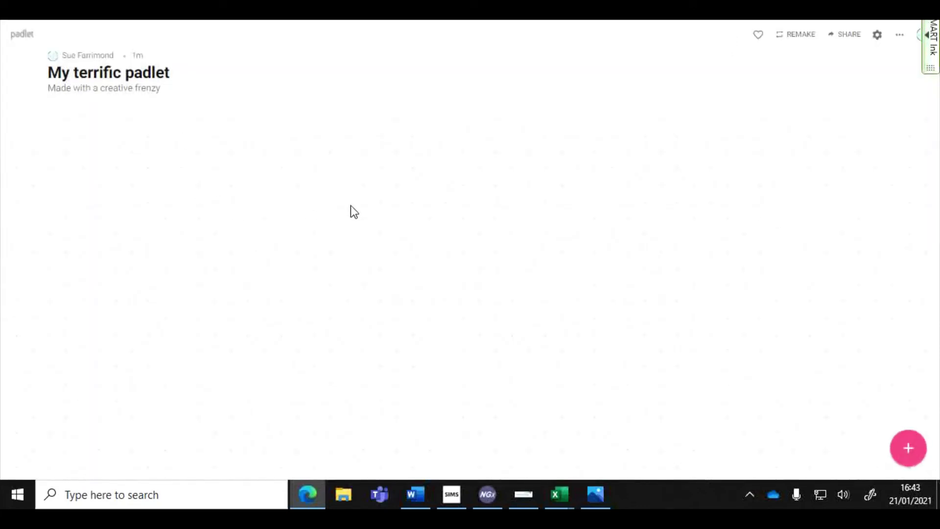
Open an empty post, discard it, and start another post on the board
left_click(908, 448)
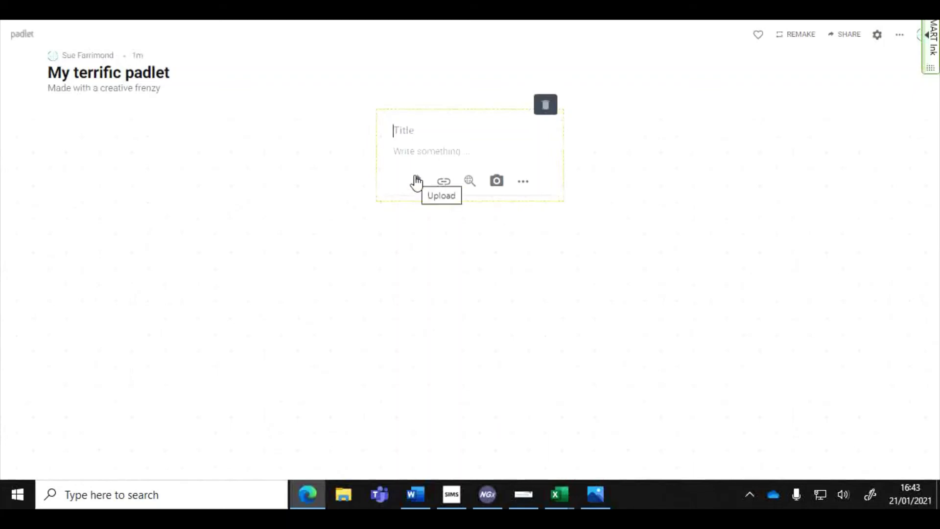
left_click(411, 240)
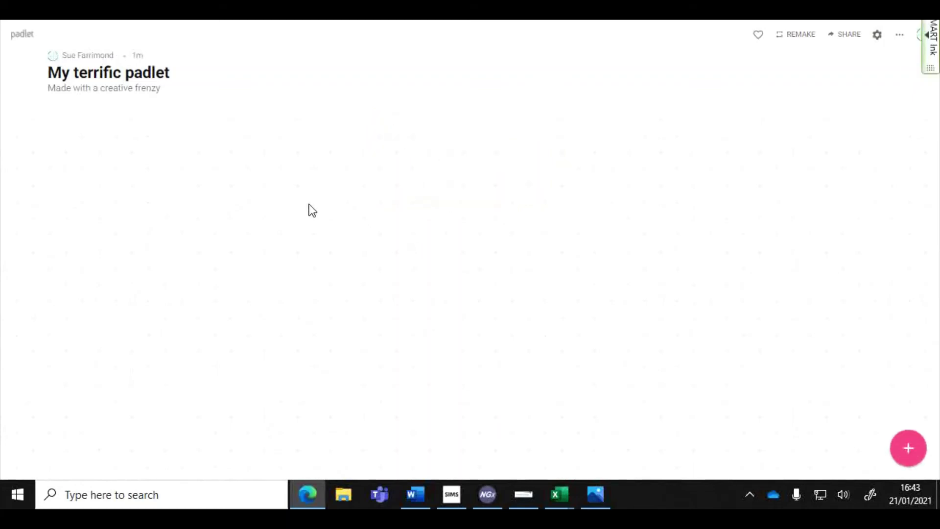
double_click(307, 201)
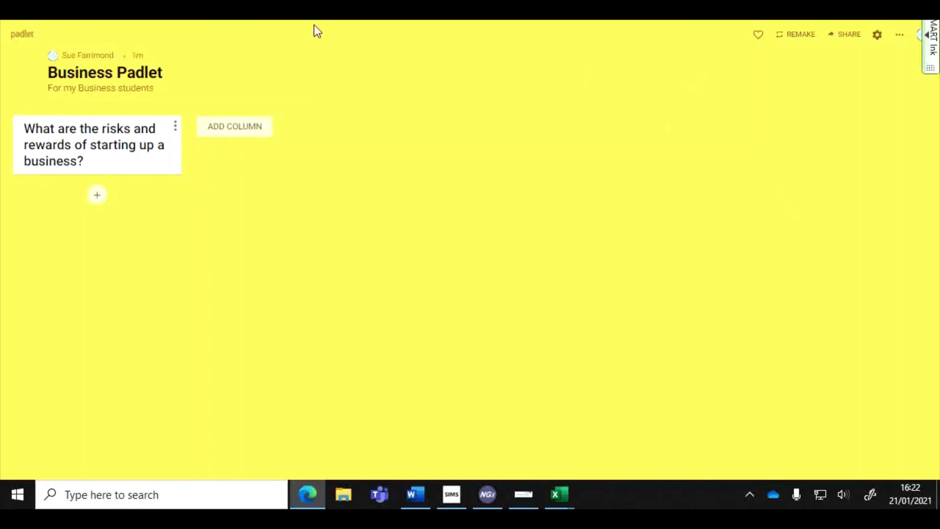
Clear all posts from the board, confirming with the displayed verification code
left_click(901, 38)
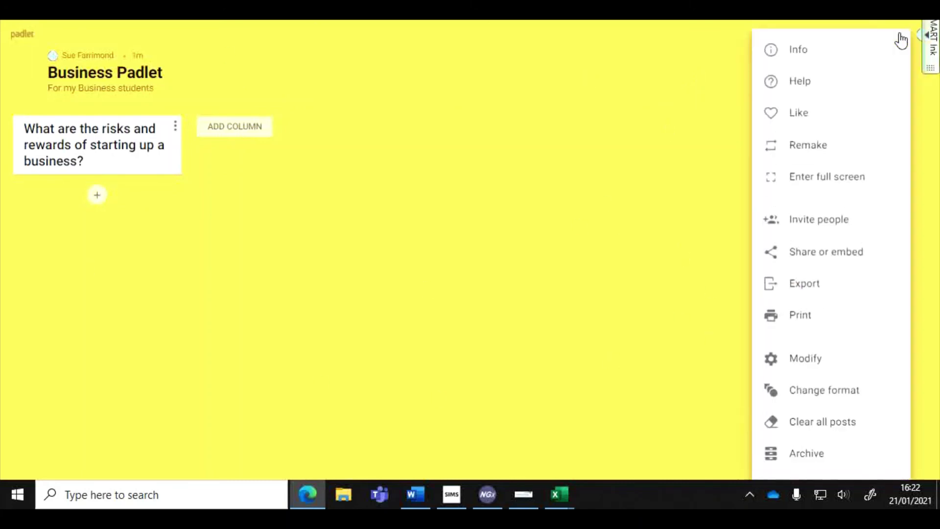
left_click(824, 423)
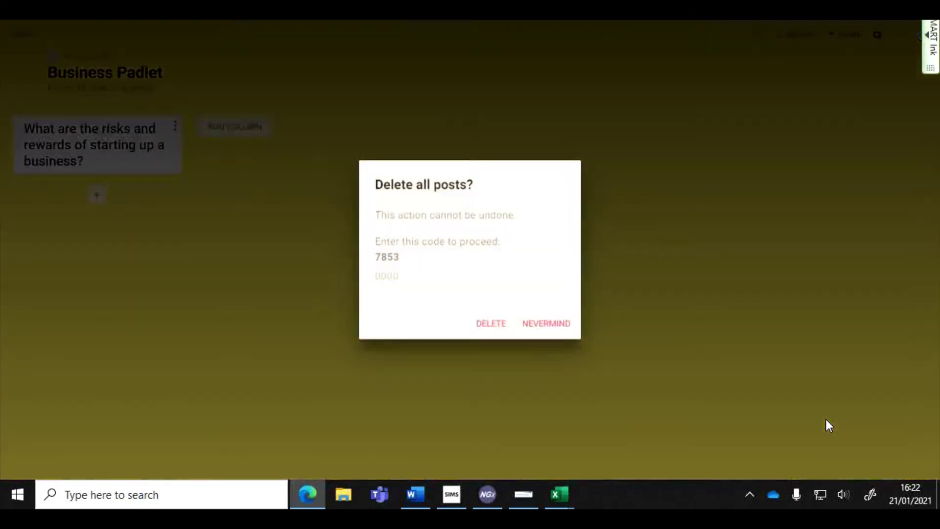
left_click(408, 276)
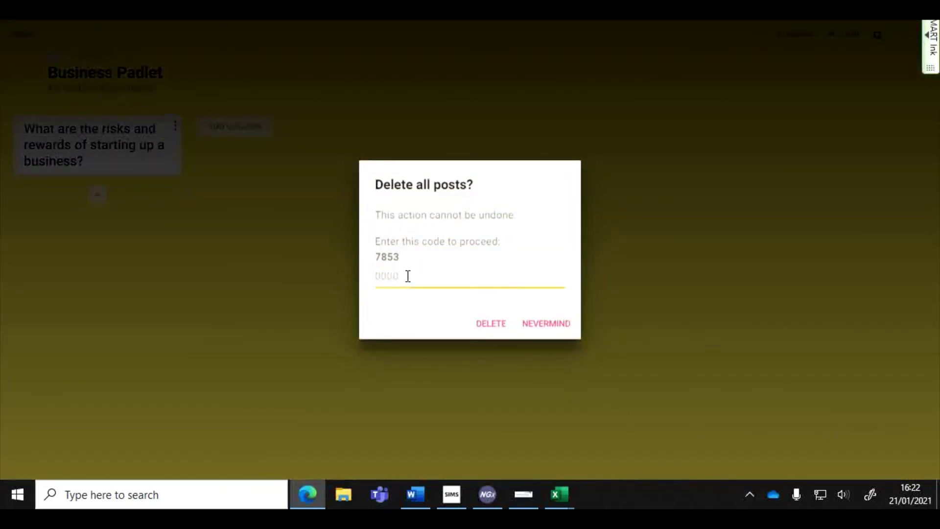
type("7853")
left_click(492, 325)
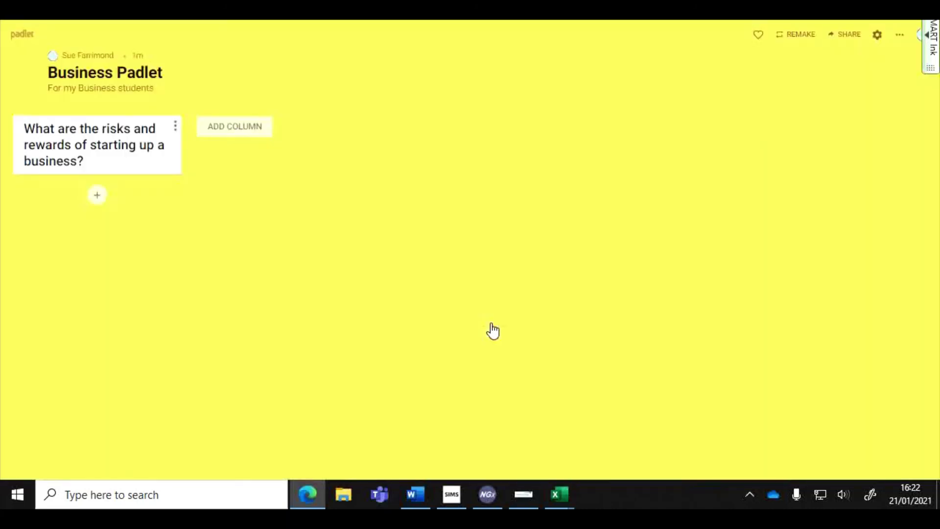